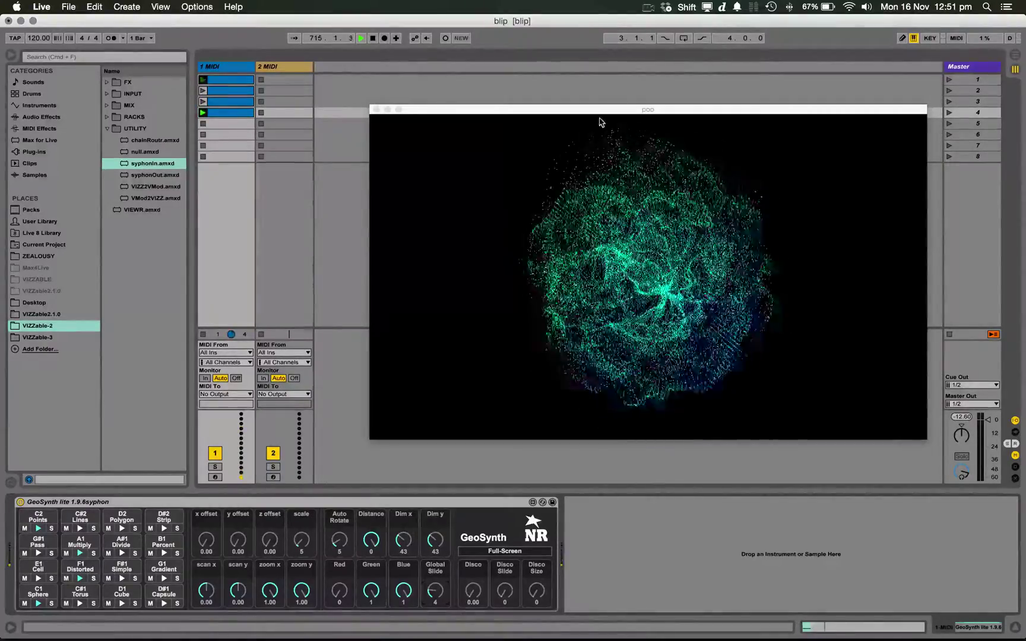
- Move the GeoSynth 'poo' visualizer window up and to the left while the visuals play
drag(609, 114, 578, 103)
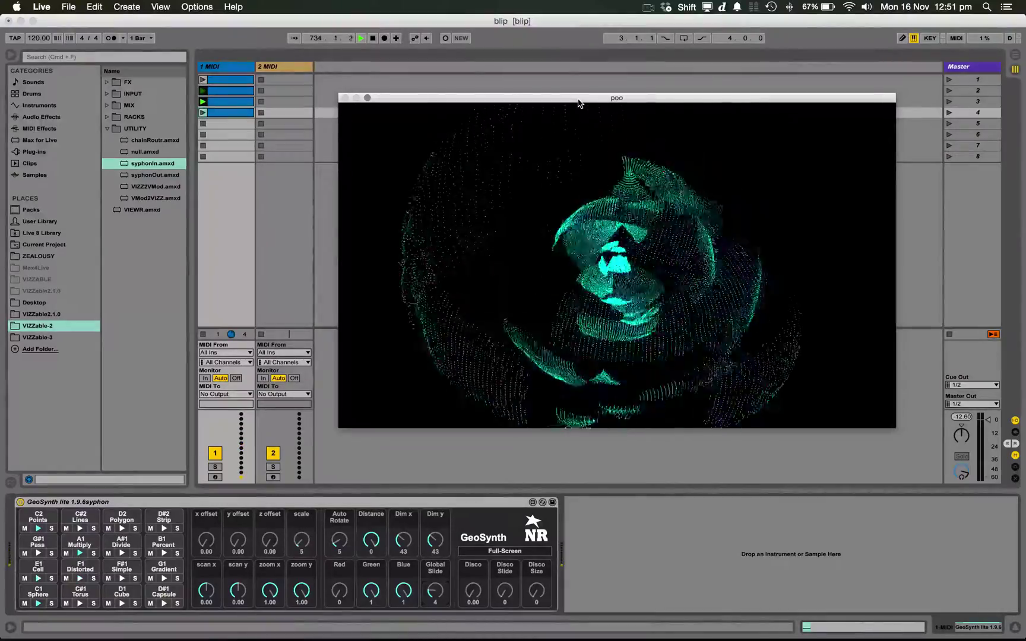
drag(579, 103, 568, 84)
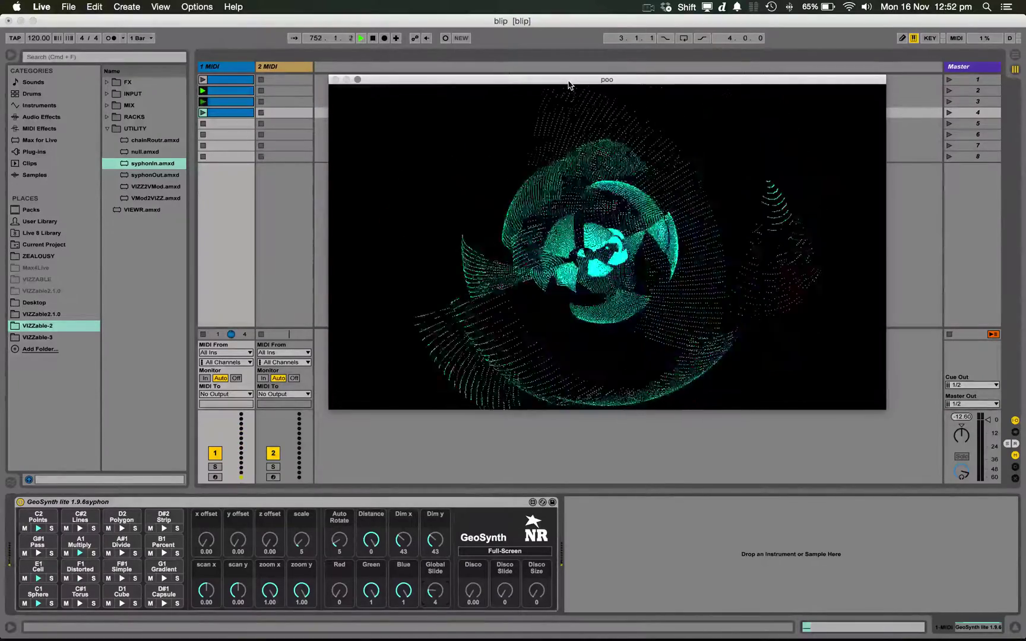
- Launch Syphon Recorder from Alfred and reposition its window
key(alt+space)
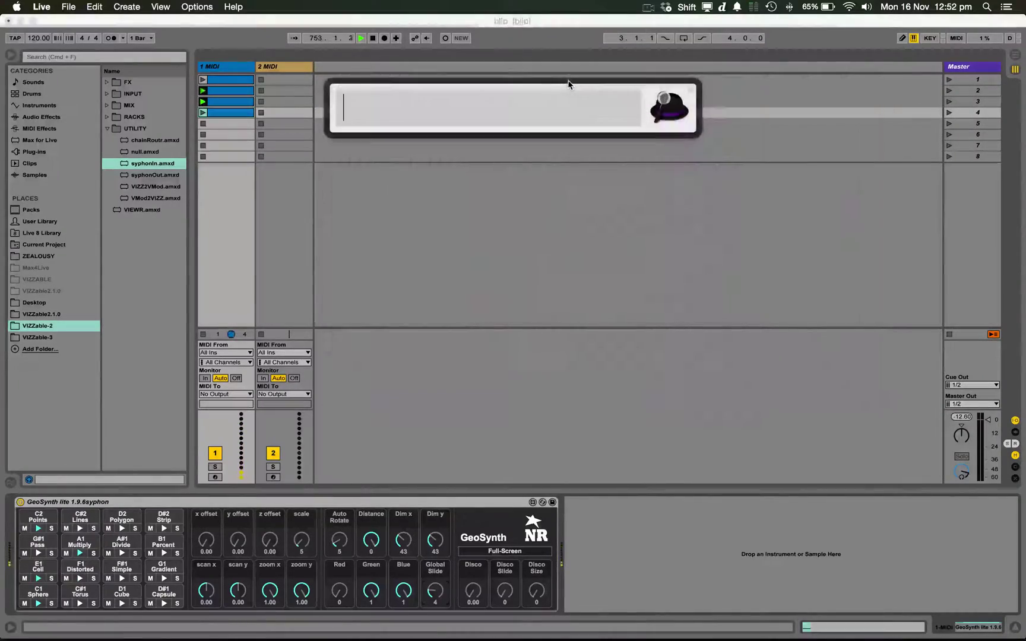
text(sy)
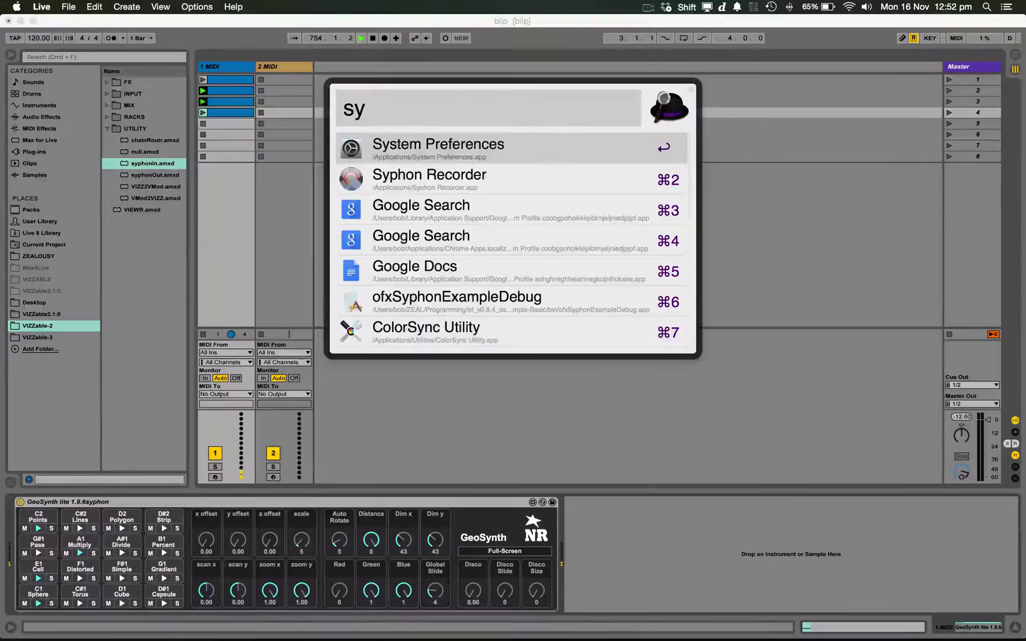
key(Down)
key(Return)
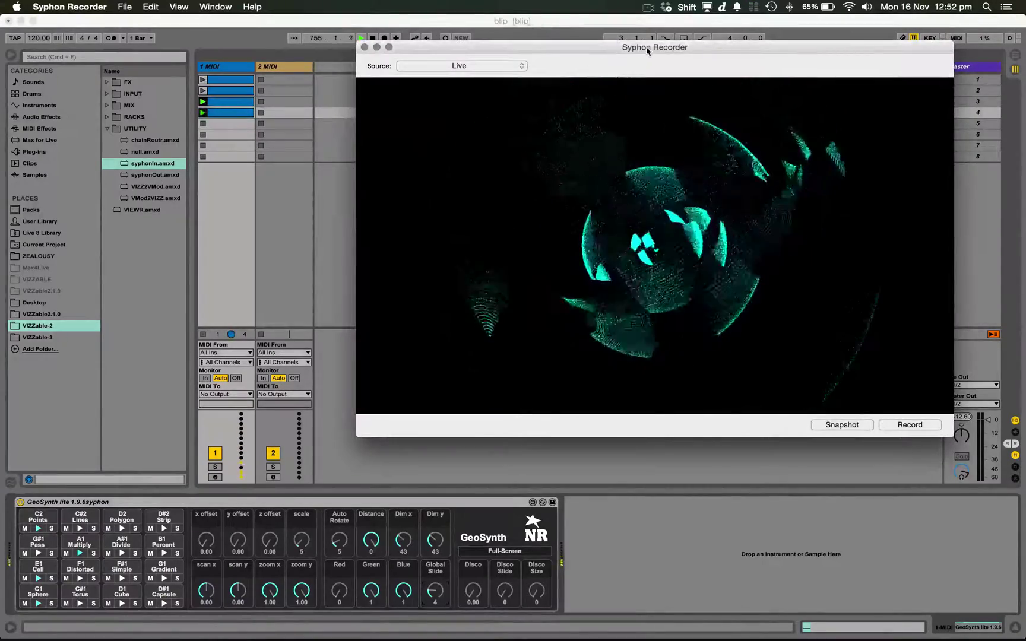
drag(647, 51, 664, 62)
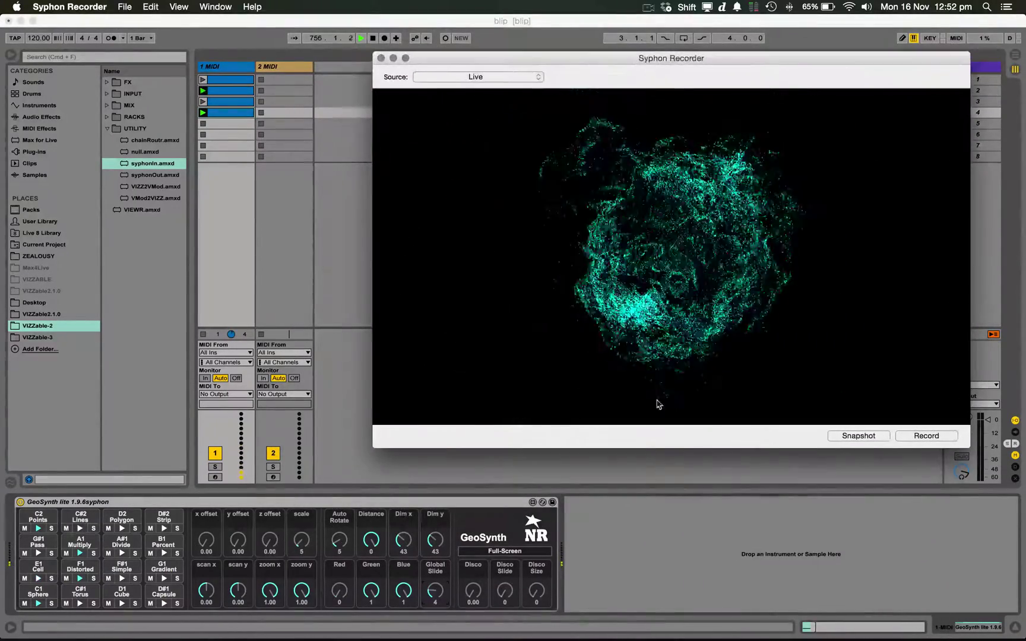
- Keep Live as Syphon Recorder's source and start recording the visuals
click(508, 77)
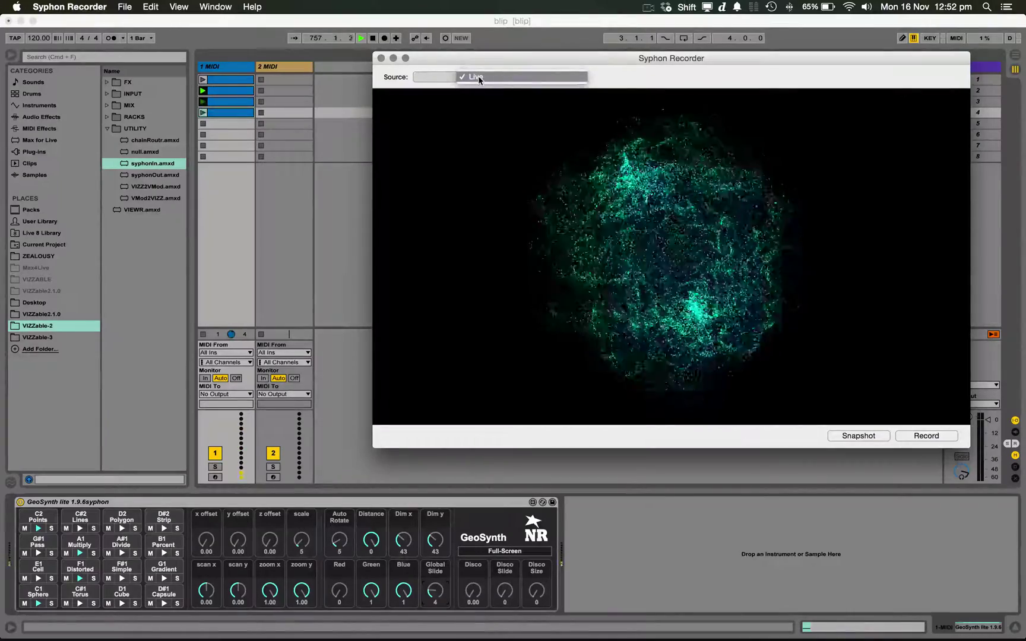
click(479, 80)
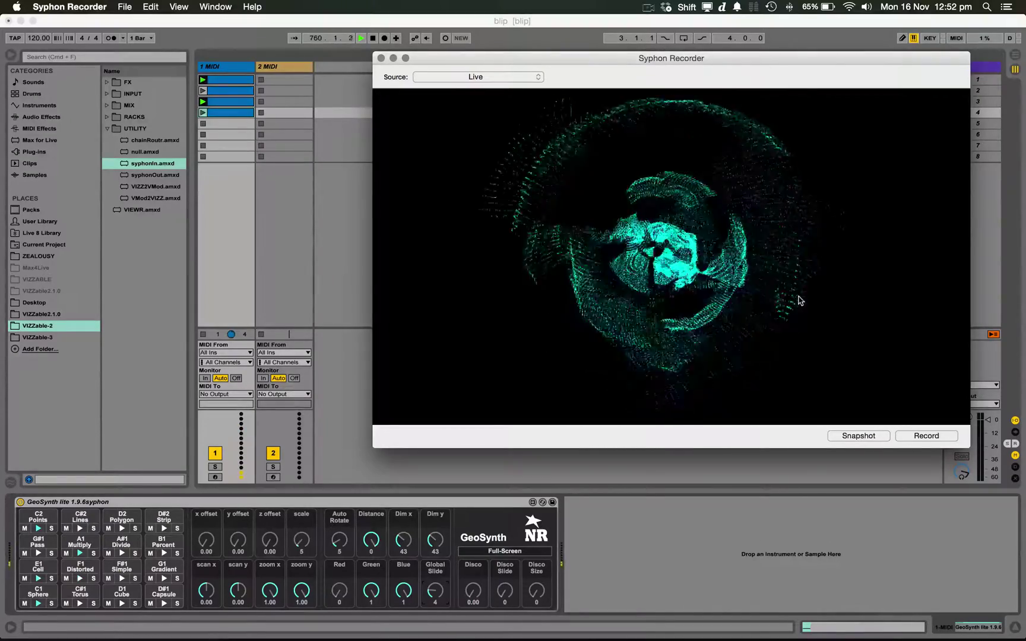
click(920, 435)
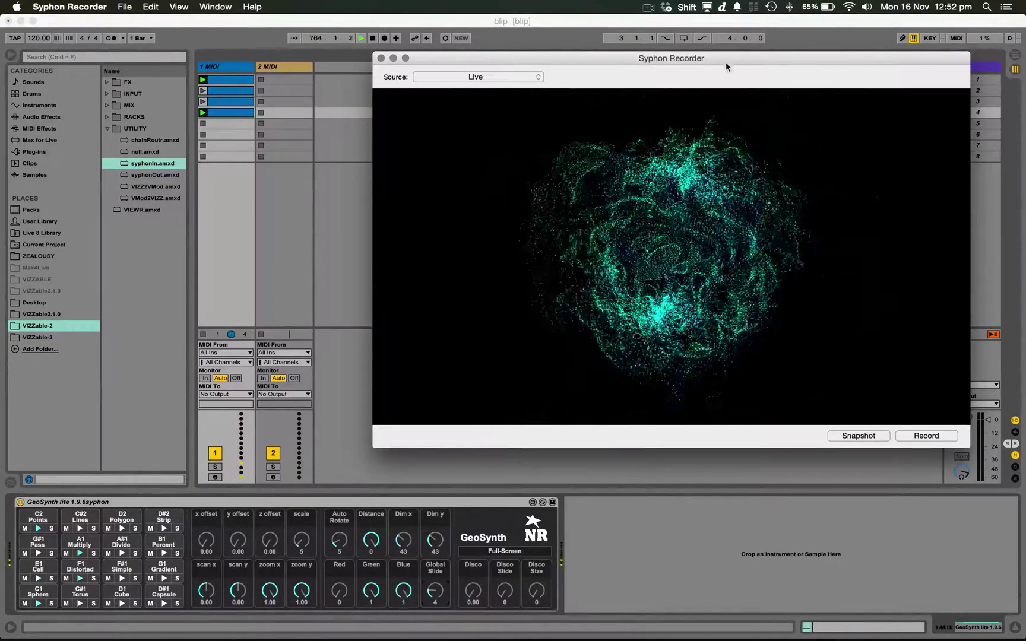
- Review Syphon Recorder preferences (JPEG, 1280×720, save to Desktop), then close them
key(super+comma)
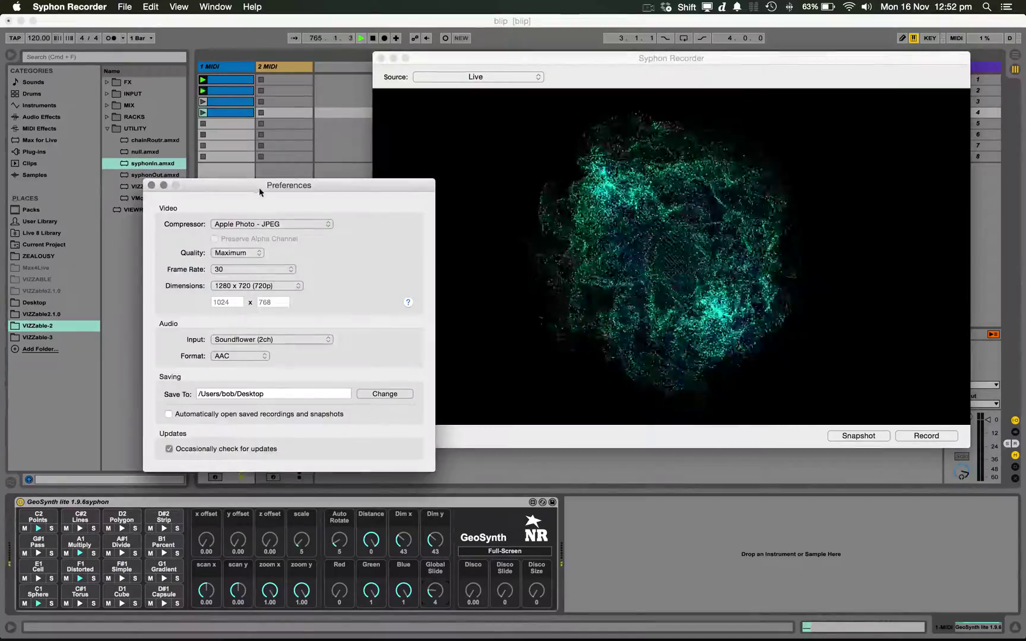
drag(259, 187, 191, 100)
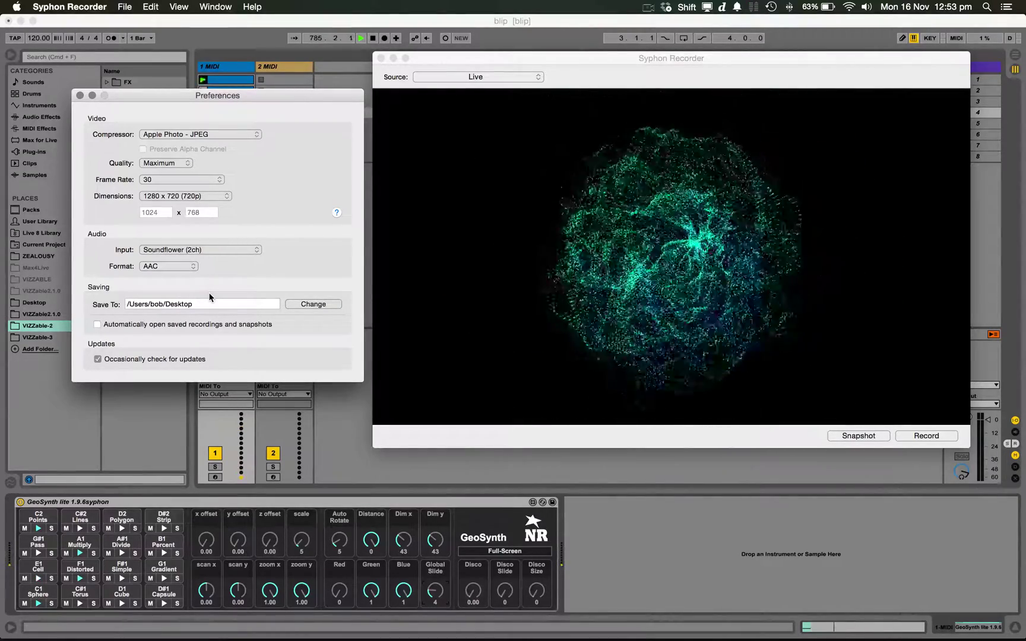
click(79, 95)
- Hide Syphon Recorder and switch to VDMX5
key(super+h)
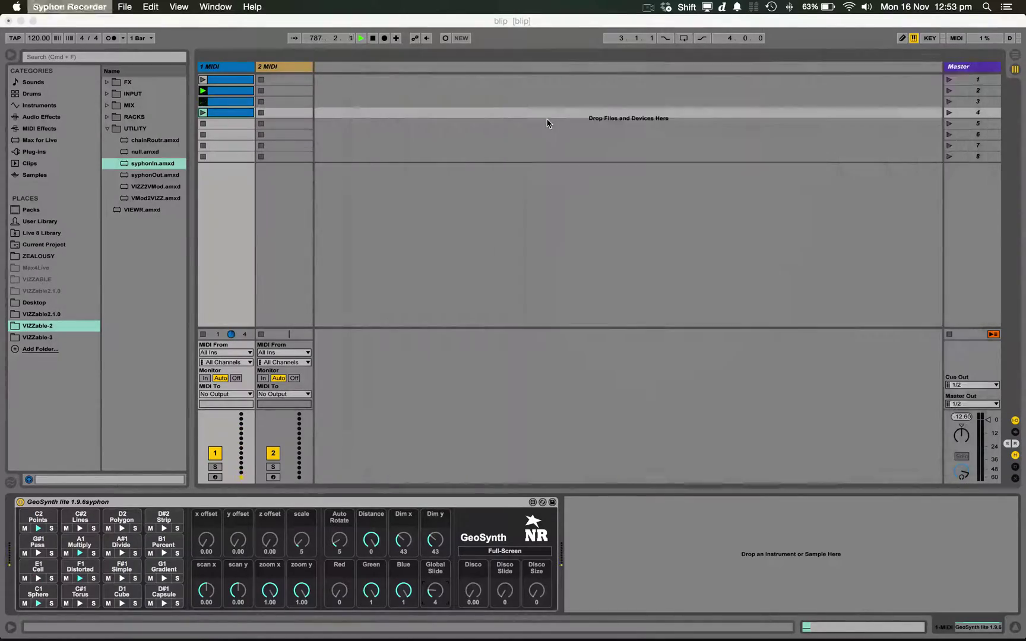
key(super+Tab)
key(super+Tab)
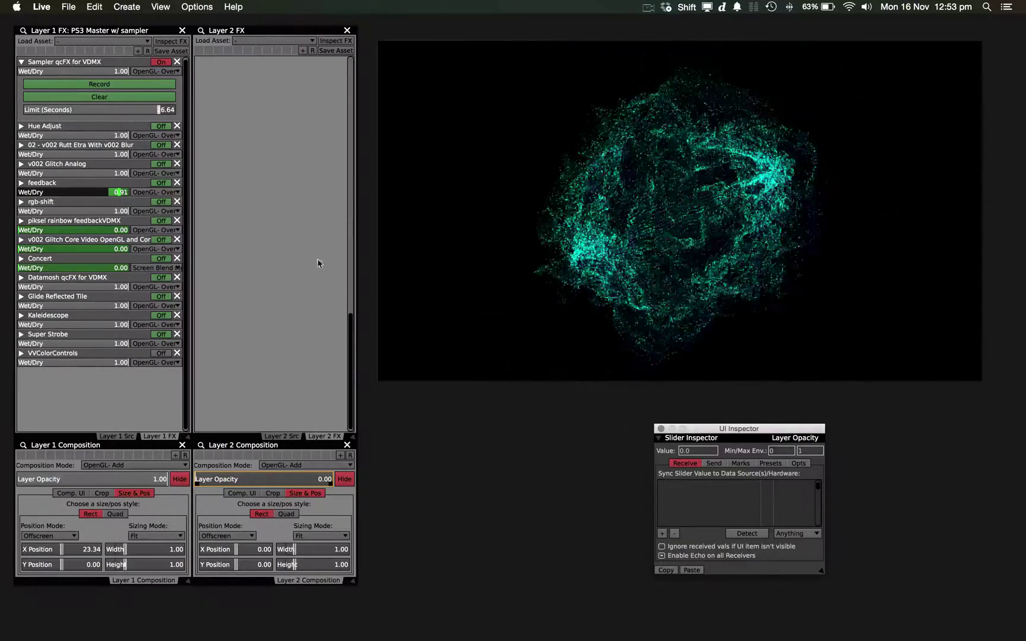
- Set Layer 1's source to Syphon 'Live-' and raise Layer 2 opacity to 1.00
click(124, 436)
click(108, 55)
mouse_move(148, 164)
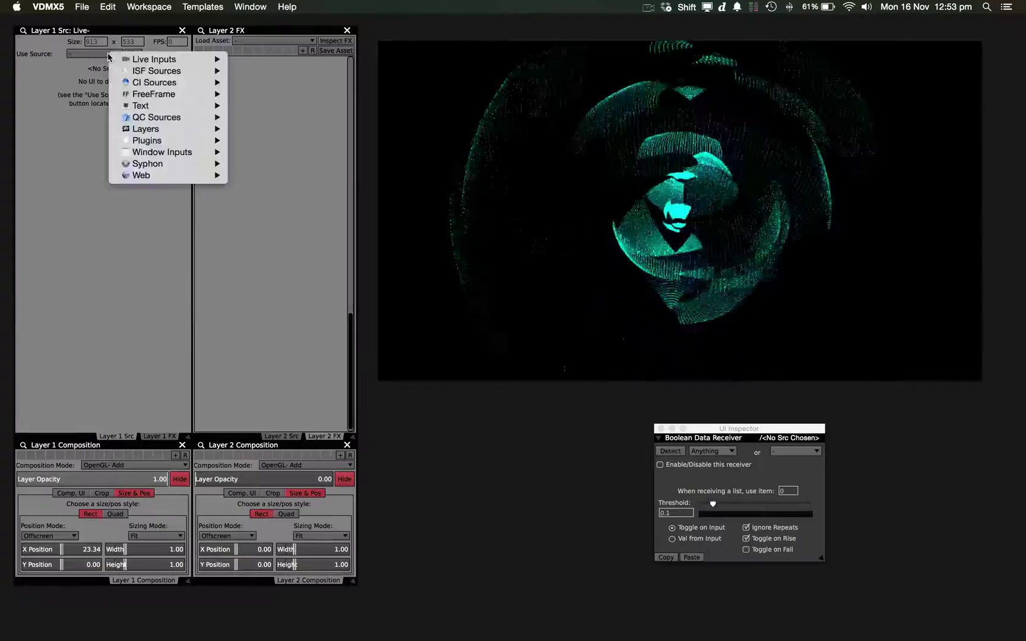
click(261, 164)
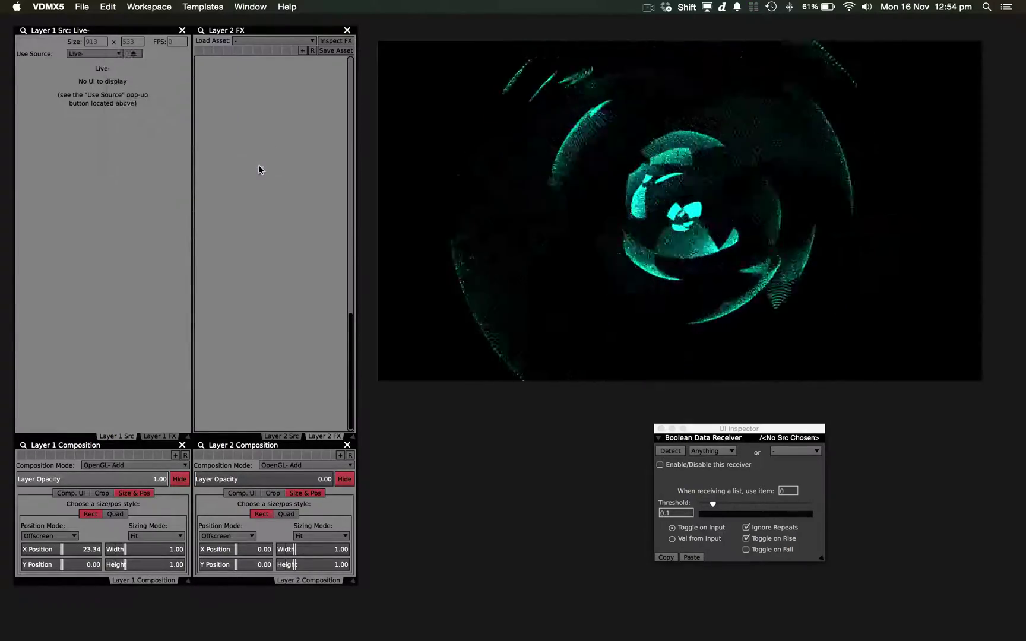
click(164, 436)
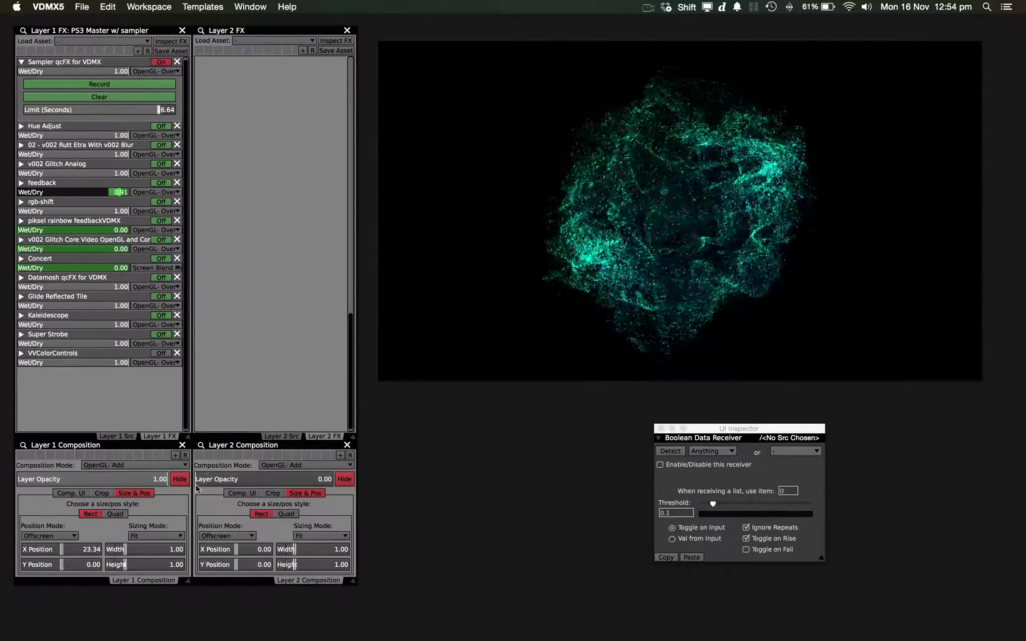
drag(207, 479, 360, 483)
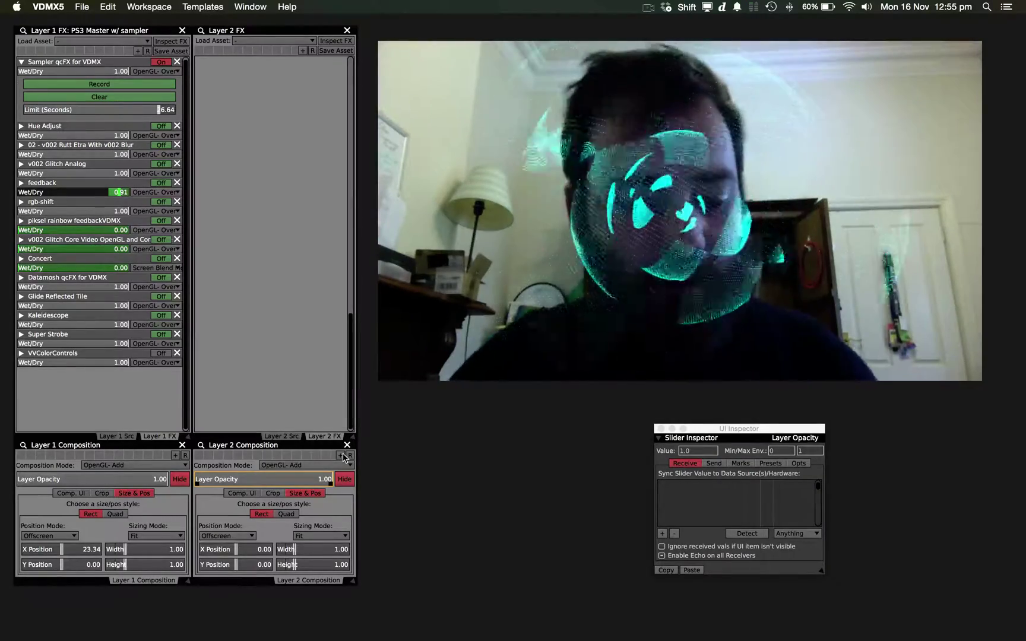
- In Chrome, look through the syphon.v002.info page, ending on the Spout tab
key(super+Tab)
key(super+Tab)
key(super+Tab)
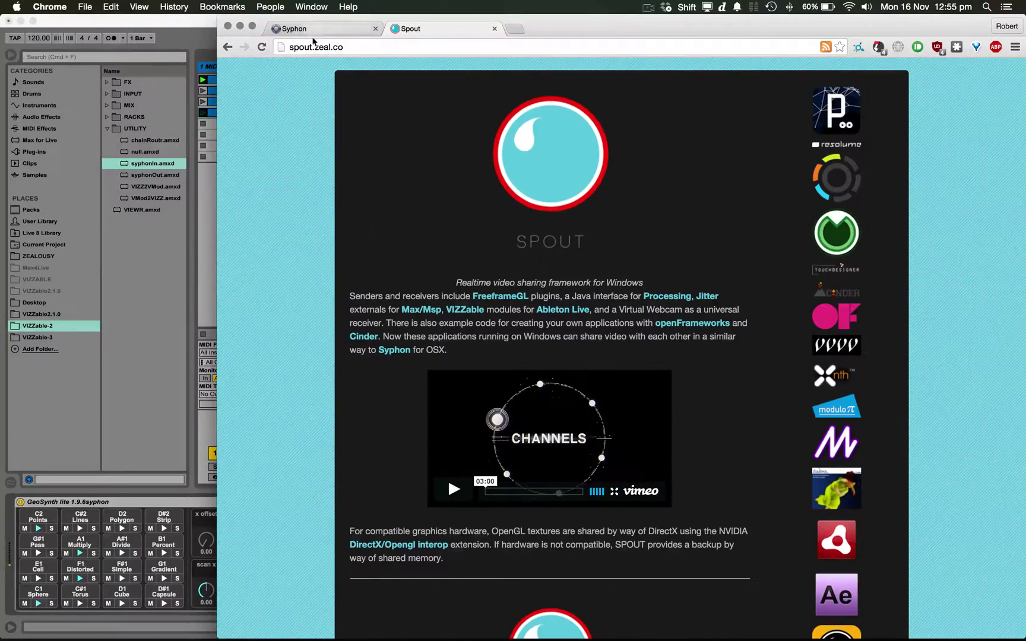
click(325, 31)
scroll(956, 262, up, 3)
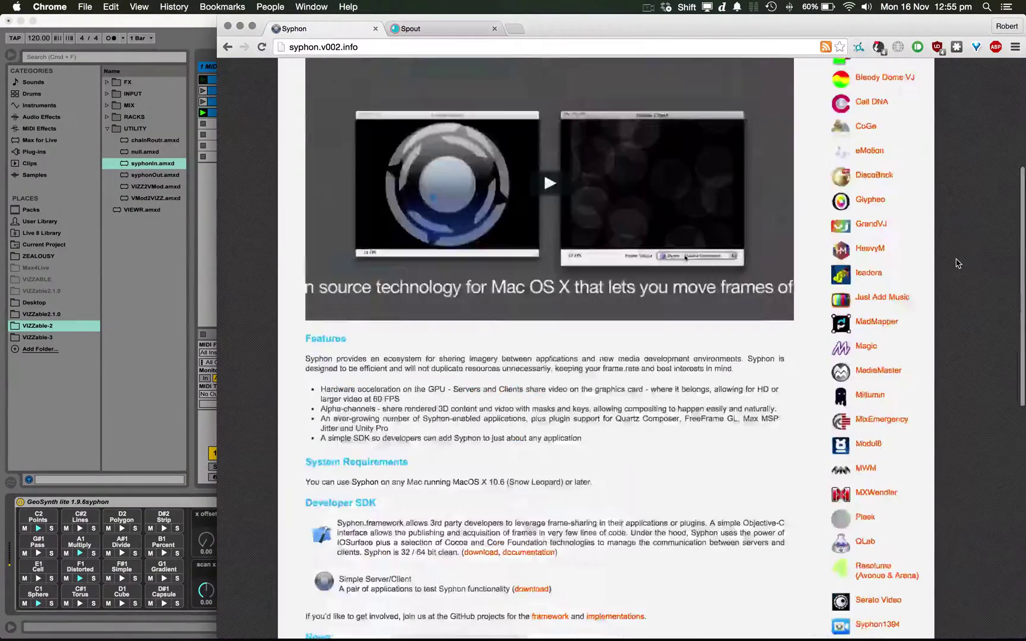
scroll(956, 263, up, 6)
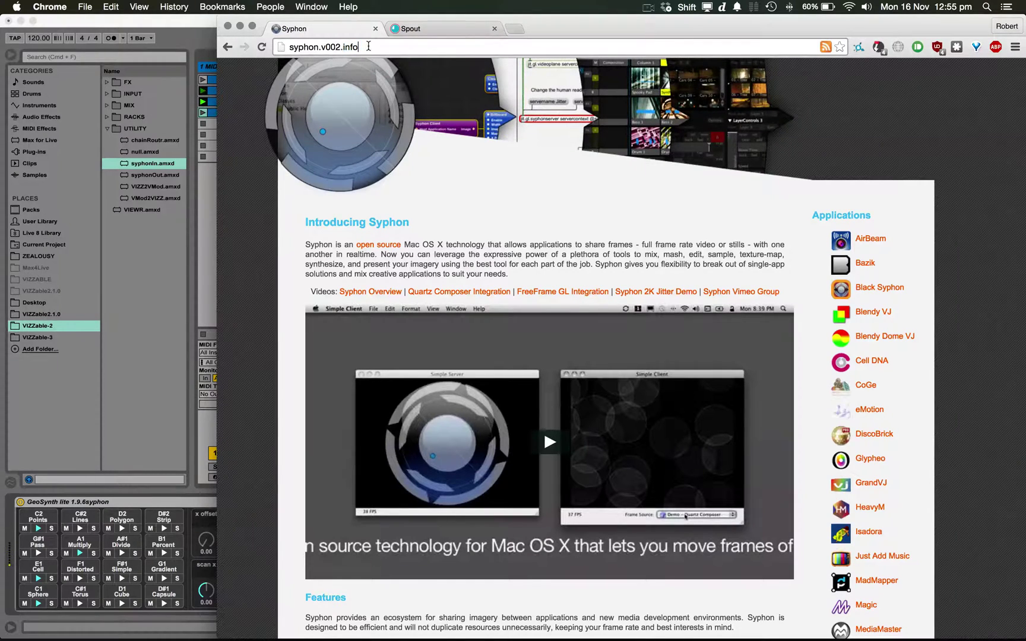
scroll(975, 369, down, 3)
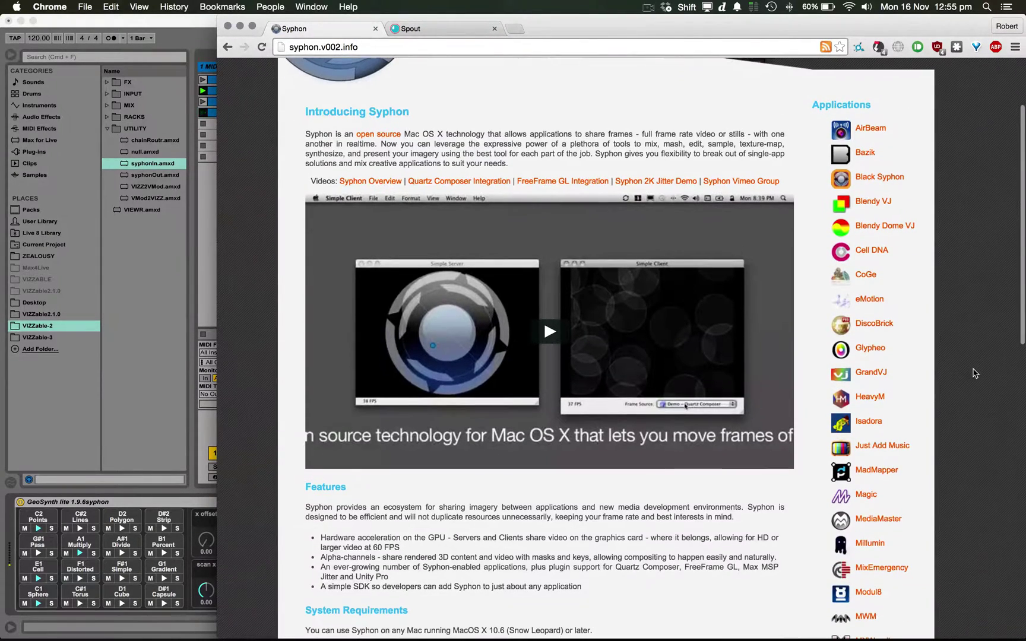
scroll(993, 403, down, 2)
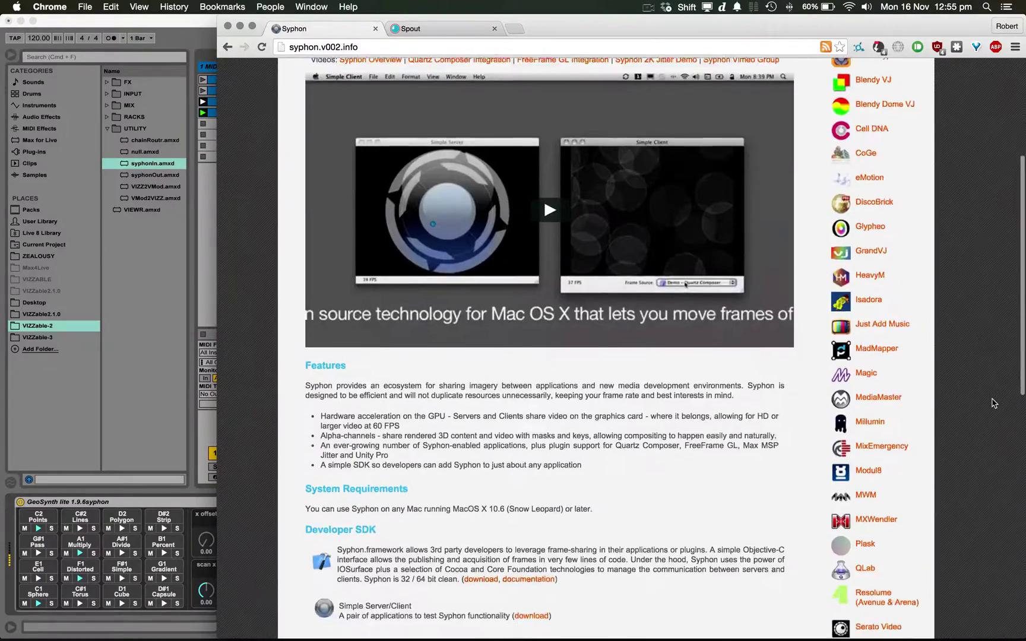
scroll(993, 404, down, 3)
scroll(993, 403, down, 1)
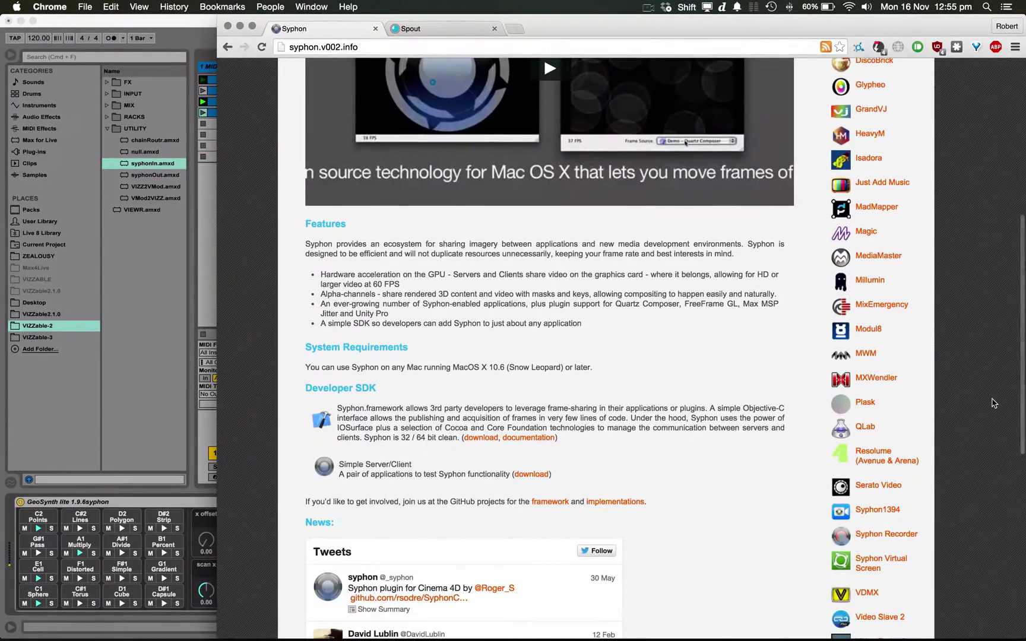
scroll(993, 403, down, 1)
scroll(994, 403, down, 2)
scroll(994, 403, down, 1)
scroll(994, 403, down, 3)
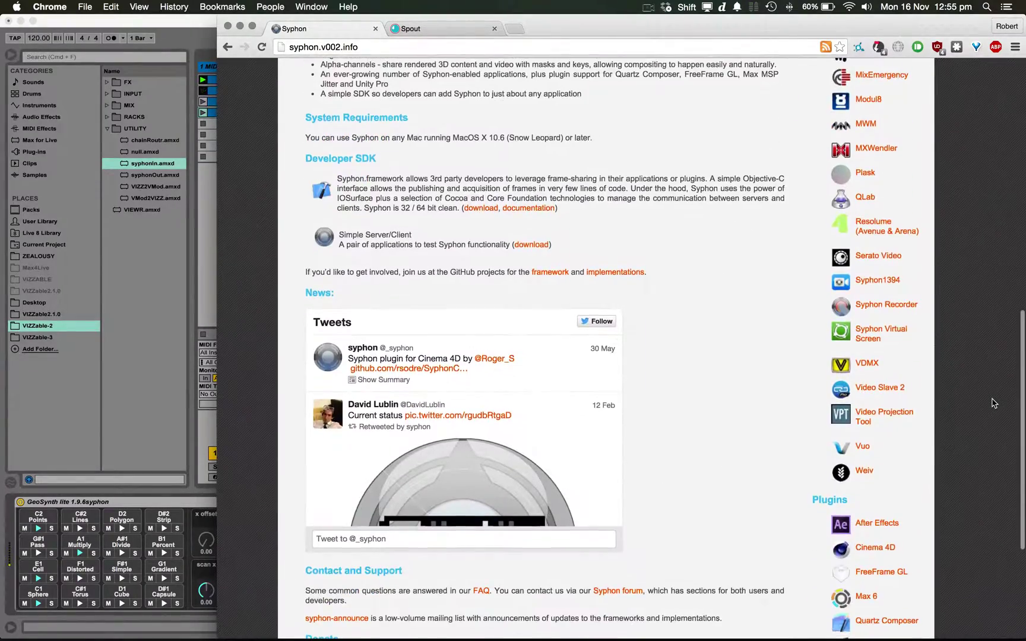
scroll(994, 403, down, 1)
scroll(994, 405, down, 2)
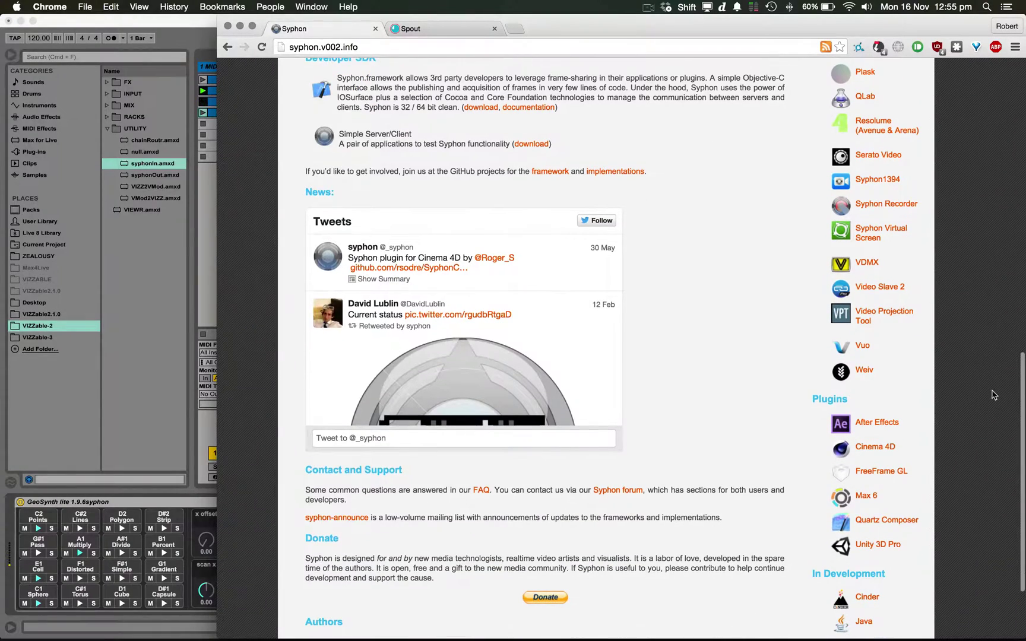
scroll(978, 329, up, 2)
scroll(978, 328, up, 2)
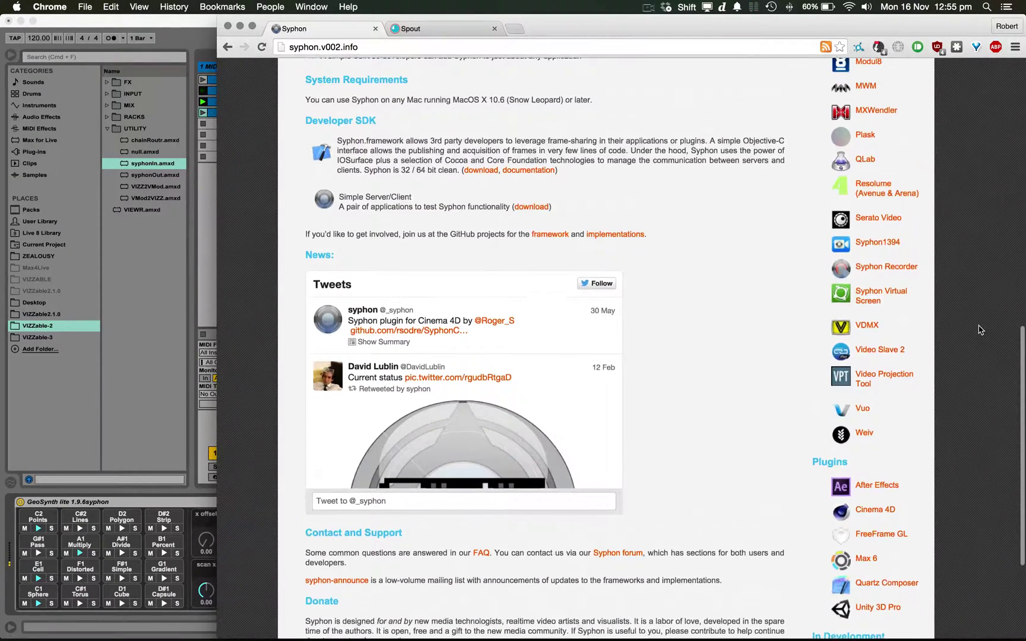
scroll(978, 326, up, 1)
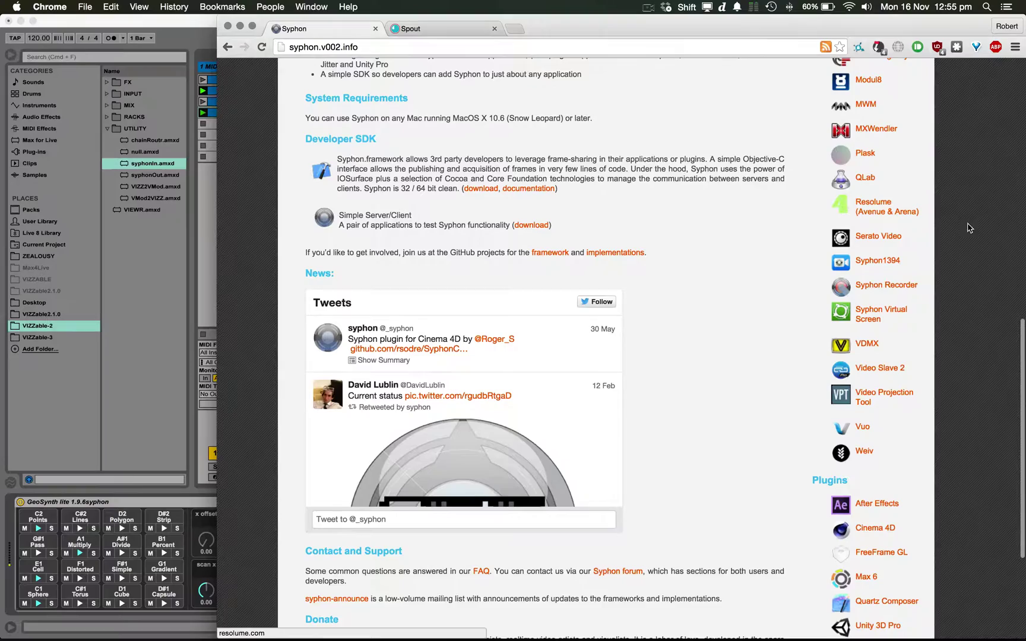
scroll(971, 230, up, 2)
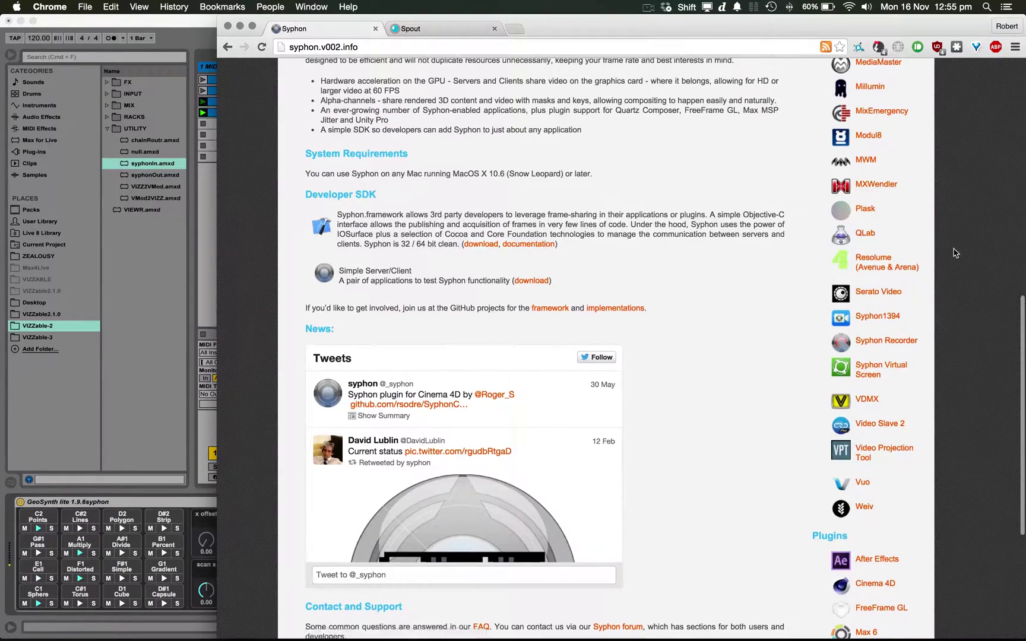
scroll(953, 257, up, 4)
scroll(954, 255, up, 3)
scroll(953, 253, up, 1)
scroll(953, 253, up, 3)
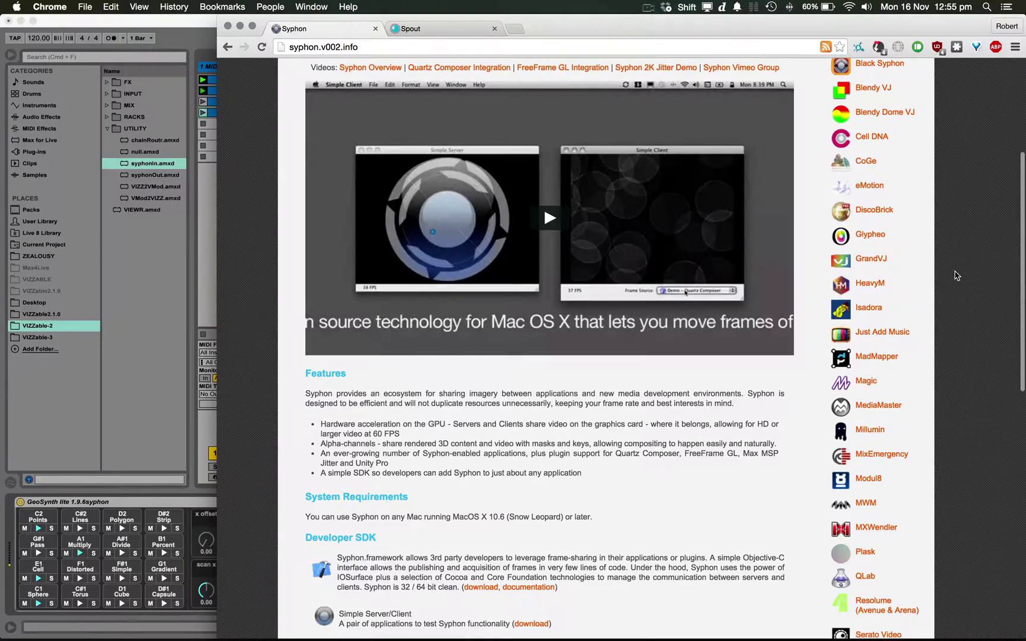
scroll(955, 275, up, 1)
scroll(954, 276, up, 1)
scroll(955, 275, down, 5)
scroll(954, 276, down, 3)
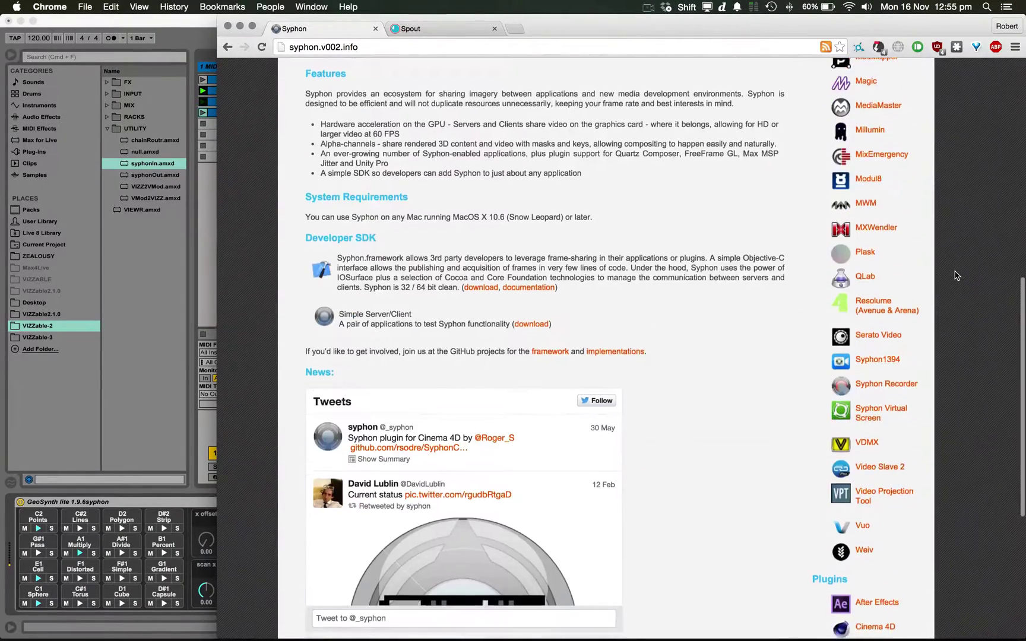
scroll(955, 276, down, 3)
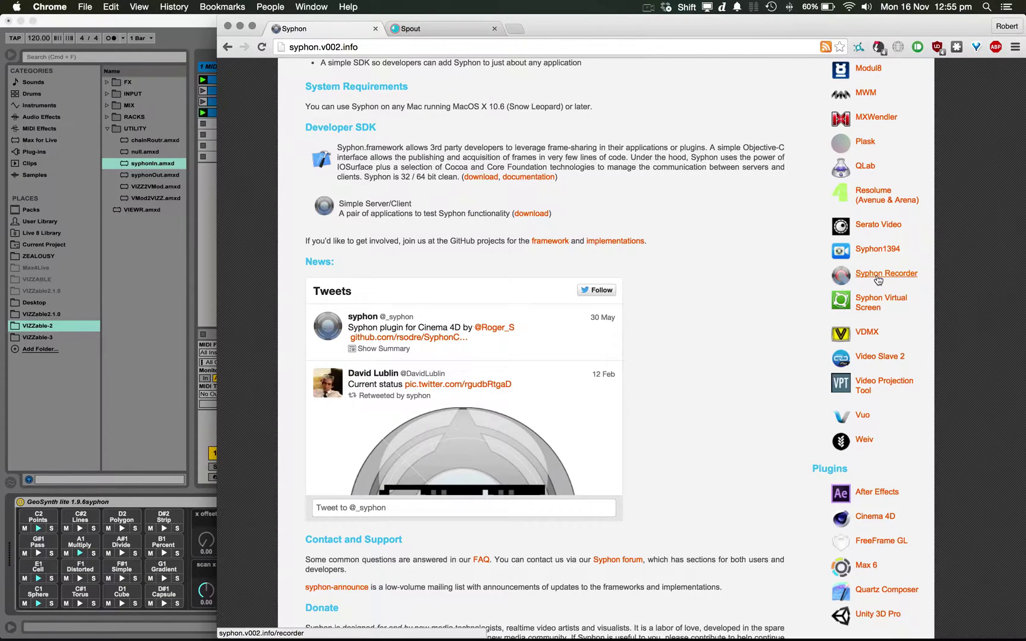
click(435, 30)
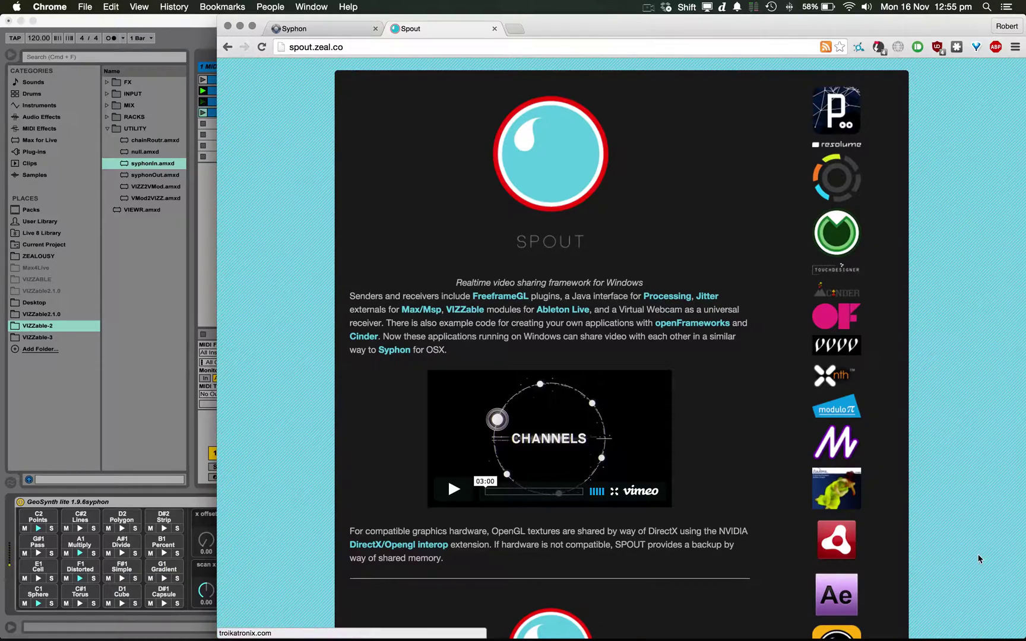
scroll(979, 558, down, 1)
scroll(978, 559, down, 1)
scroll(978, 558, down, 2)
scroll(978, 558, down, 3)
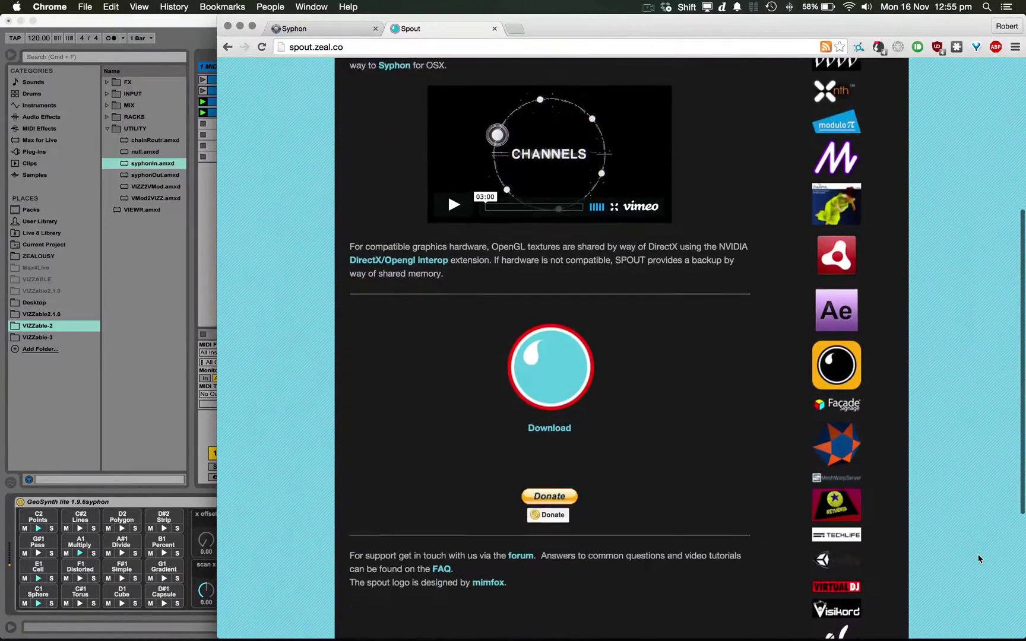
scroll(979, 558, down, 1)
scroll(979, 559, down, 3)
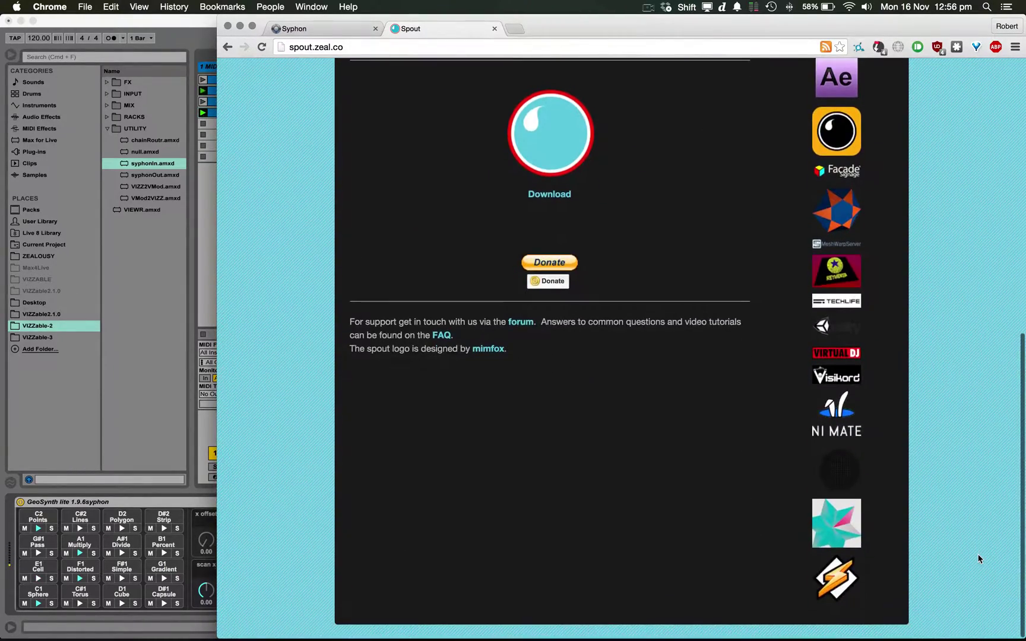
scroll(584, 411, up, 3)
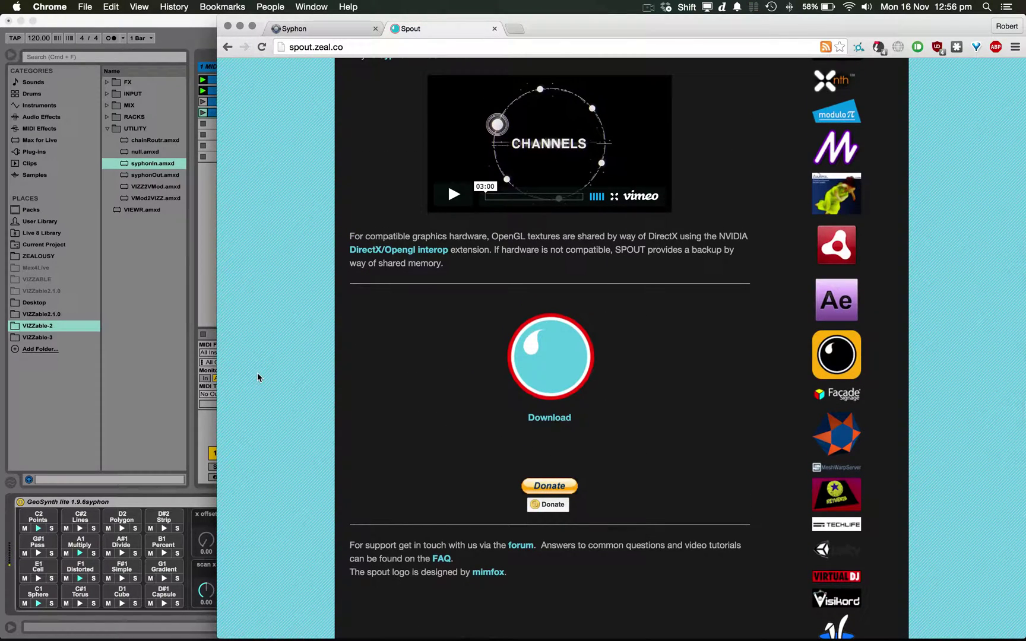
scroll(269, 298, up, 5)
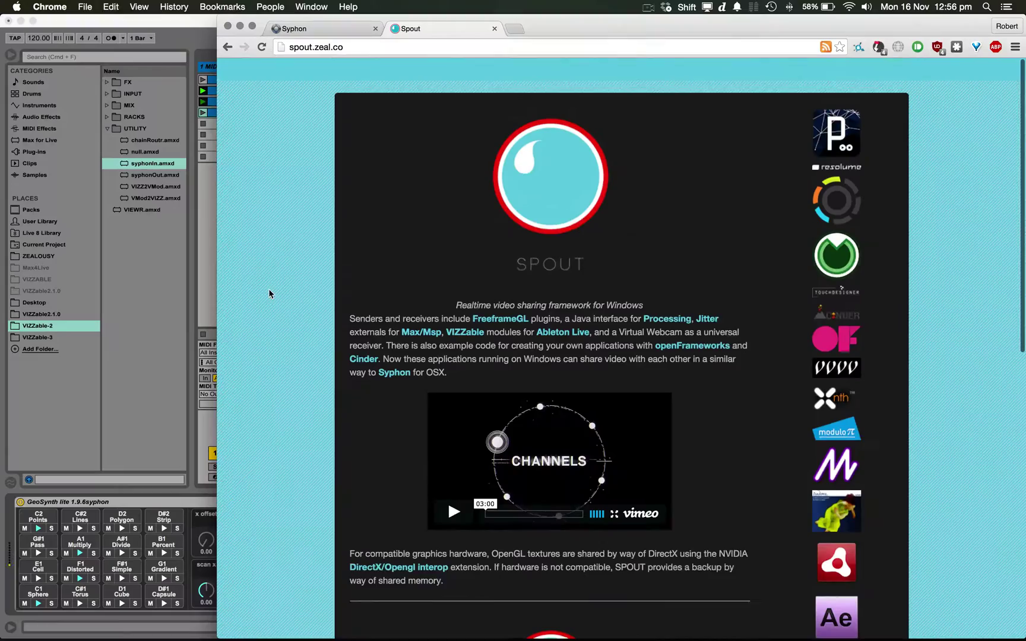
- Go back to the Syphon site tab at its introduction
click(321, 29)
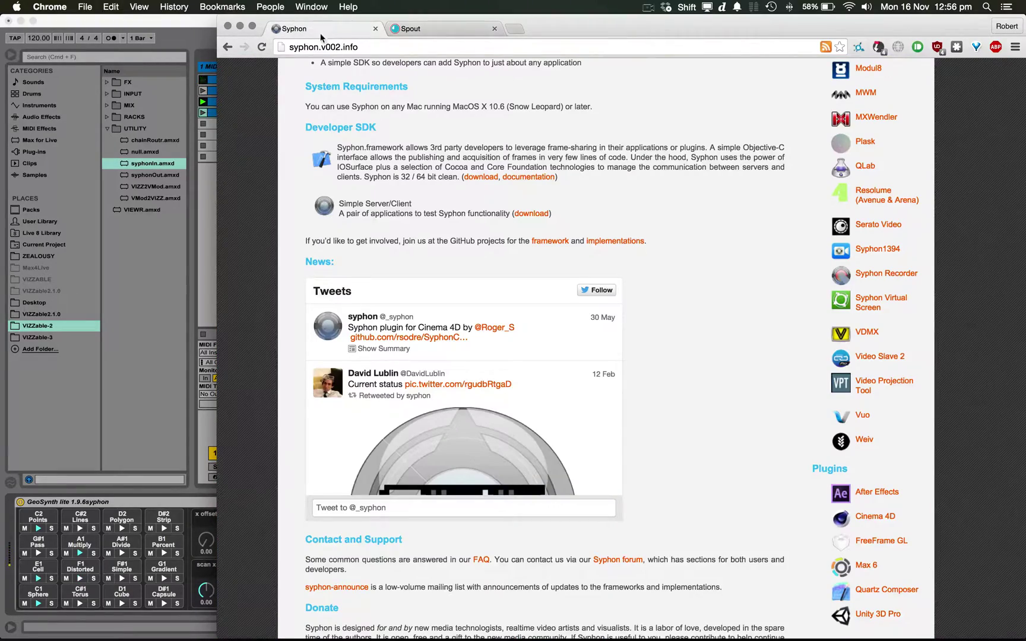
scroll(268, 275, up, 10)
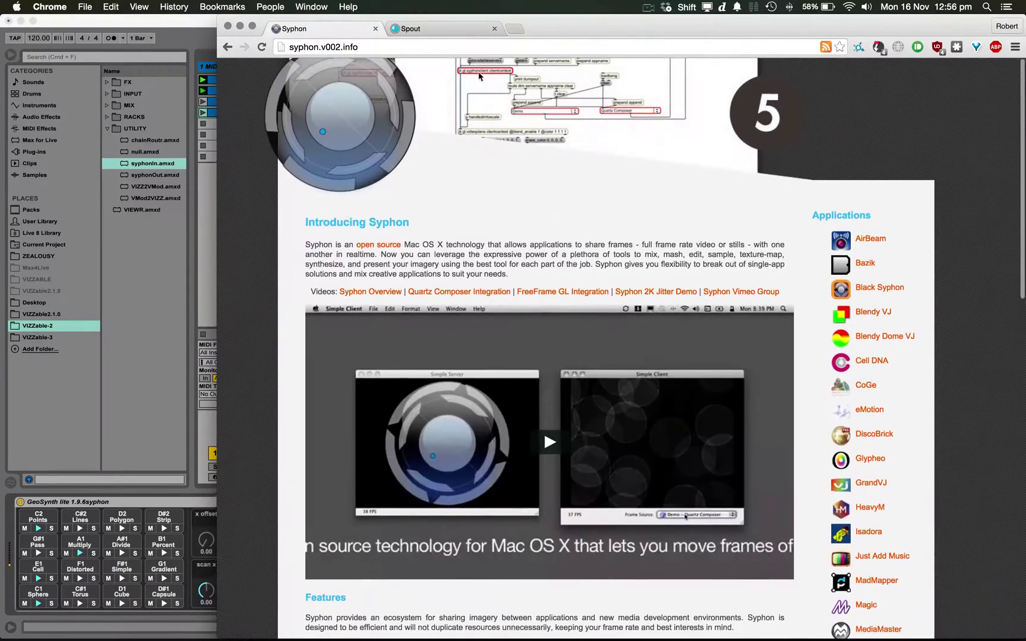
- Bring VDMX5 forward and adjust the Layer 1 Composition opacity slider
key(super+Tab)
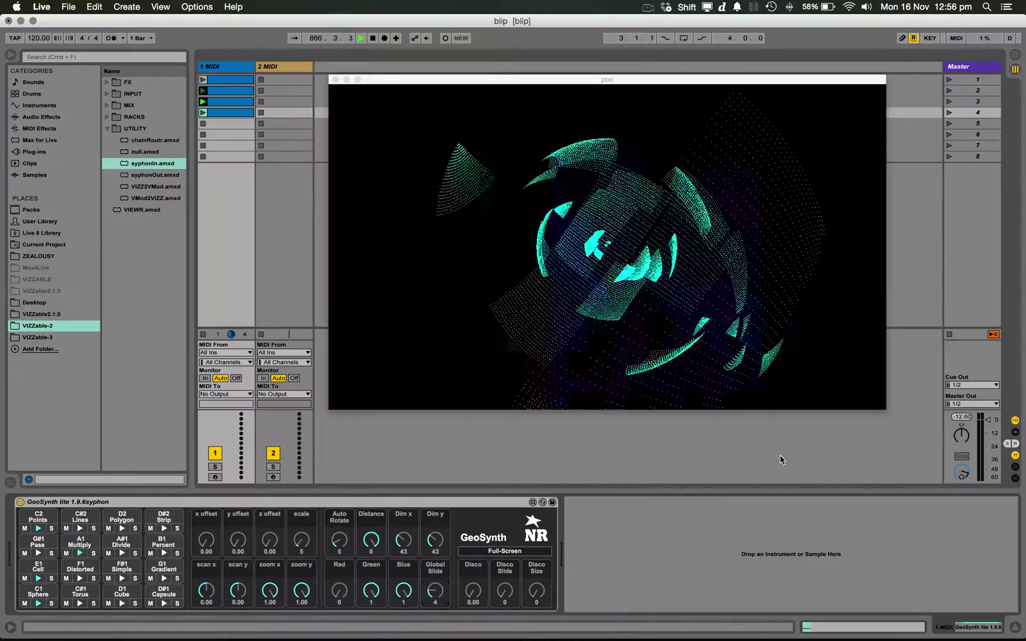
key(super+Tab)
key(super+Tab)
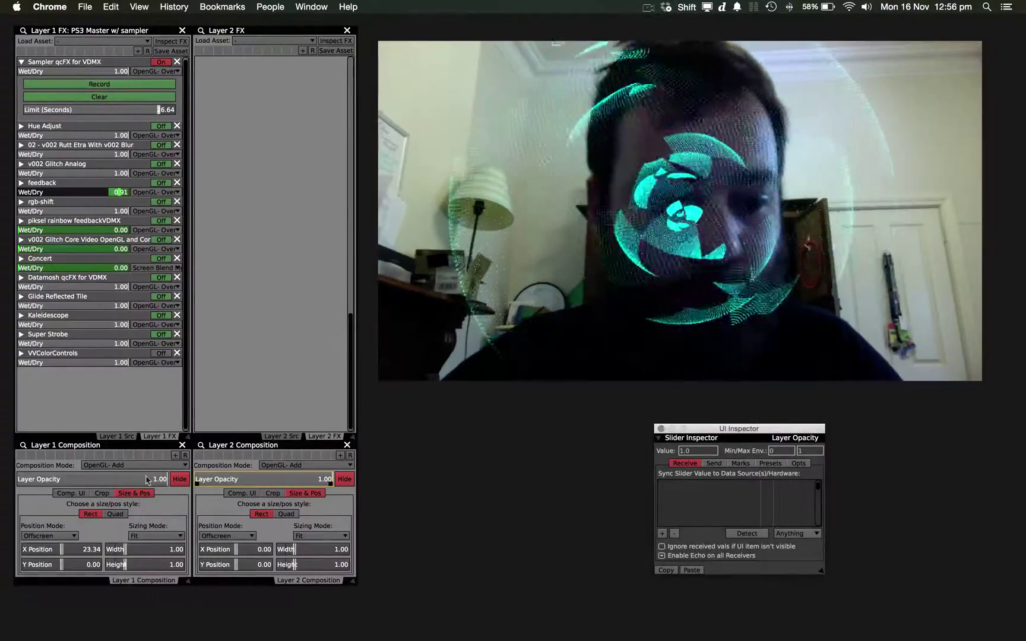
mouse_move(96, 479)
mouse_down()
mouse_move(2, 482)
mouse_move(217, 463)
mouse_up()
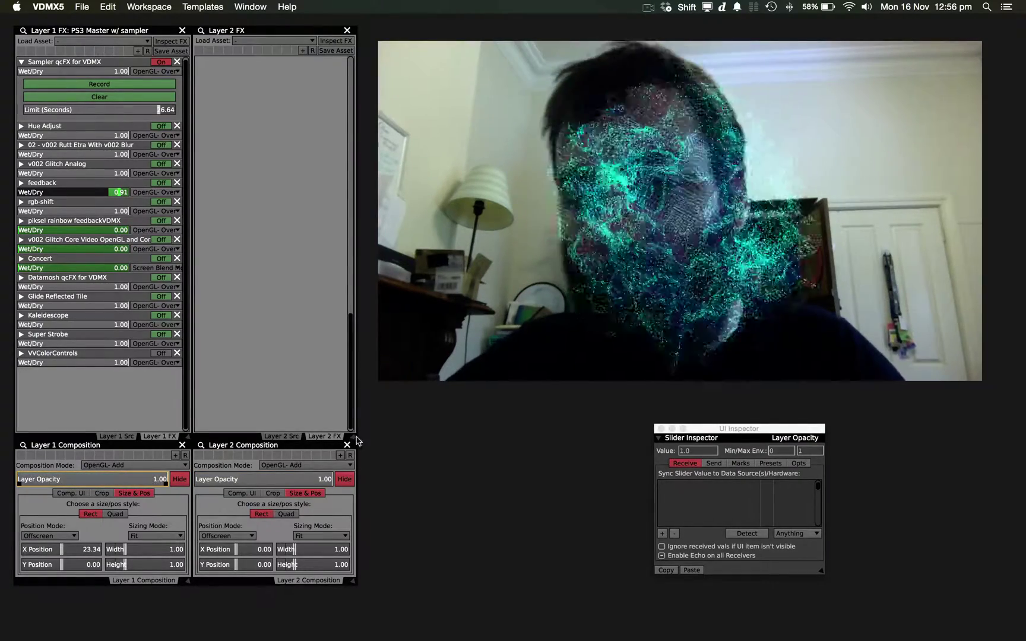